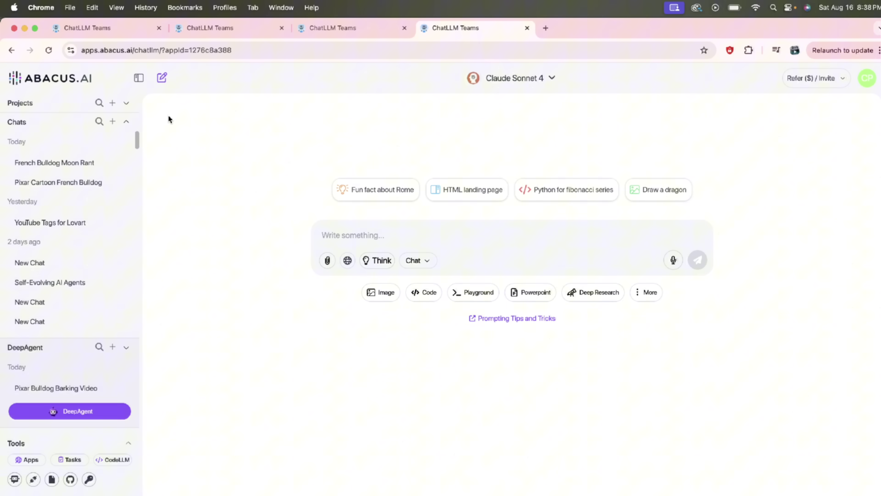
Collapse the ChatLLM sidebar and reopen it
{"action": "left_click", "coordinate": [139, 79]}
{"action": "left_click", "coordinate": [139, 79]}
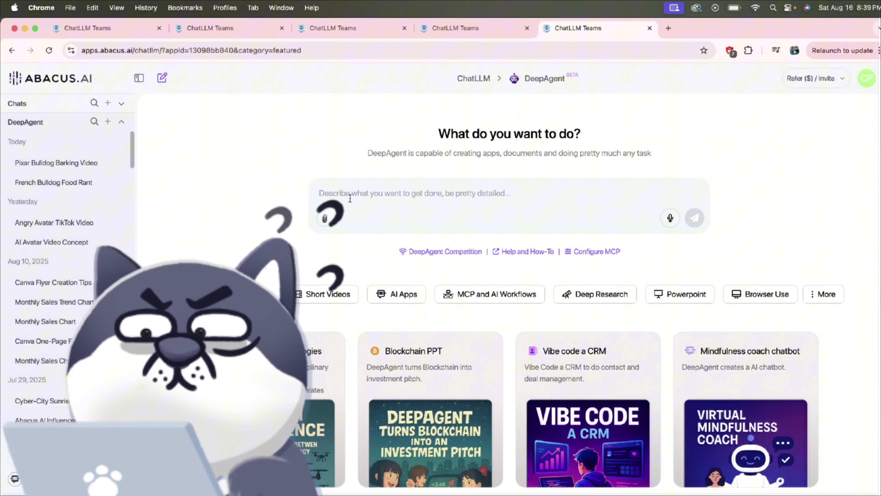
Paste the request 'Talking avatar of this lady (attached). 30 seconds long. Tik tok video. She is speaking angrily.'
{"action": "type", "text": "Talking avatar of this lady (attached). 30 seconds long. Tik tok video. She is speaking angrily."}
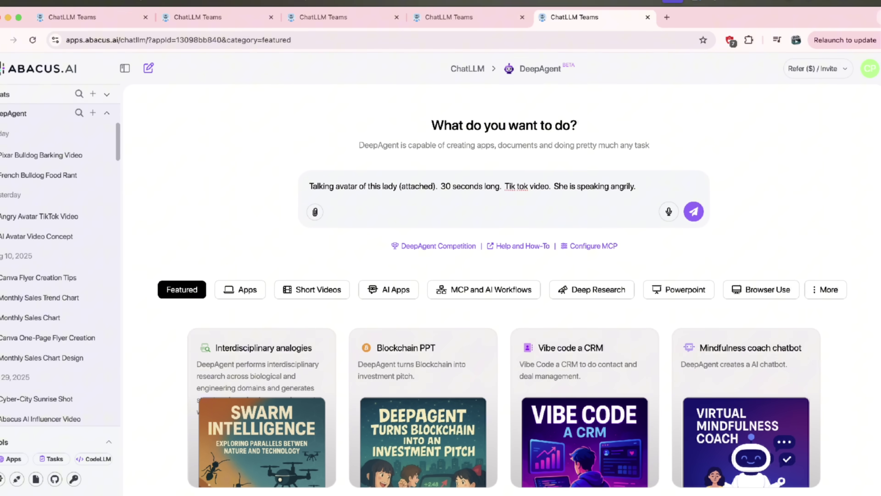
Locate Senora.png on the Desktop in Finder and preview the photo
{"action": "key", "text": "super+Tab"}
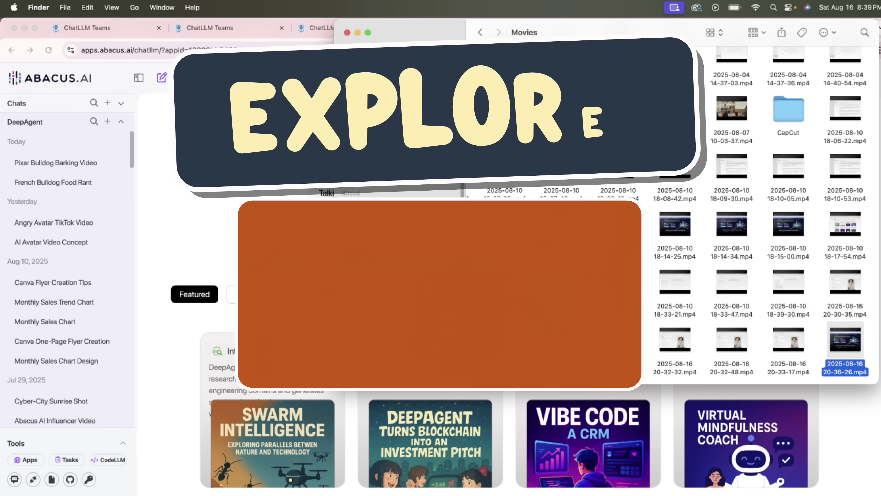
{"action": "key", "text": "super+shift+d"}
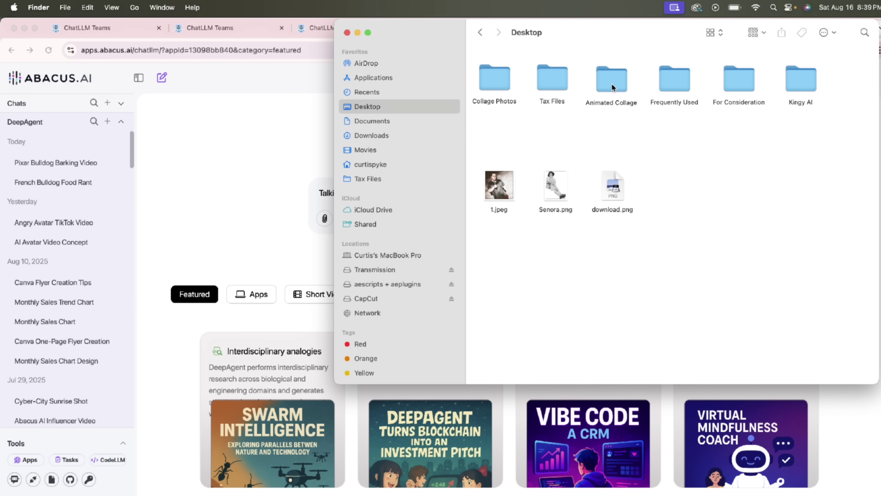
{"action": "double_click", "coordinate": [612, 87]}
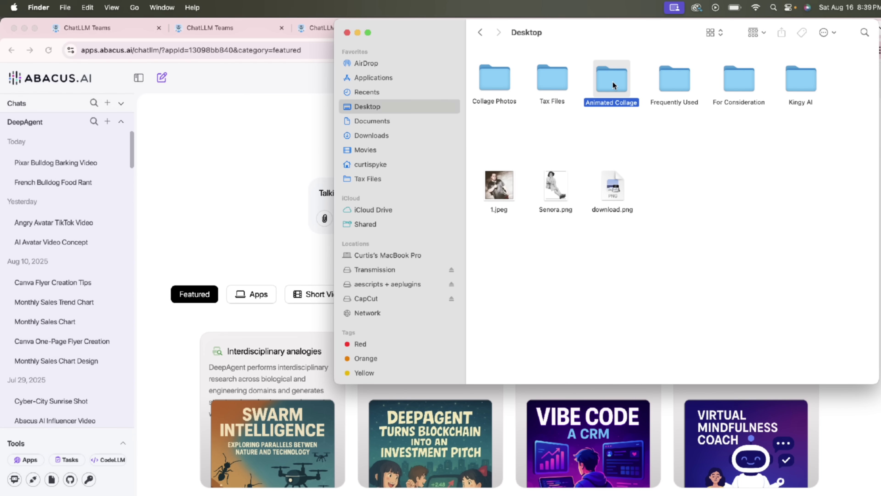
{"action": "left_click", "coordinate": [481, 32]}
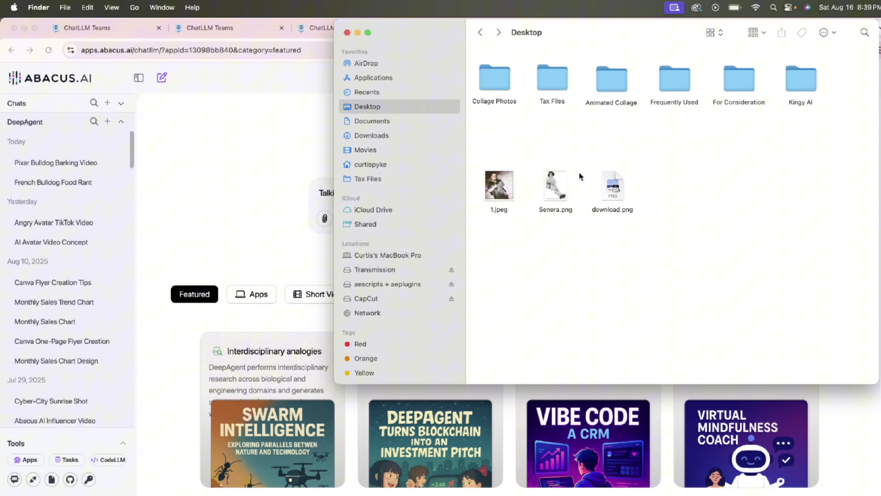
{"action": "left_click", "coordinate": [552, 184]}
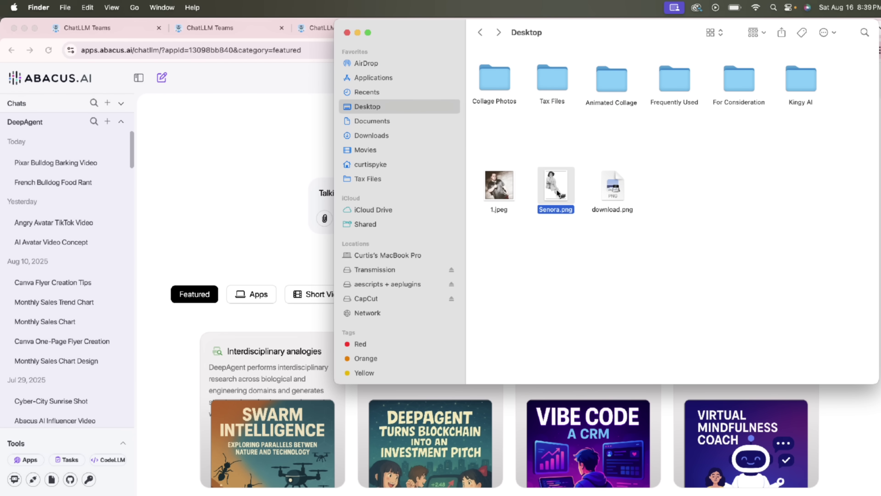
{"action": "double_click", "coordinate": [556, 185]}
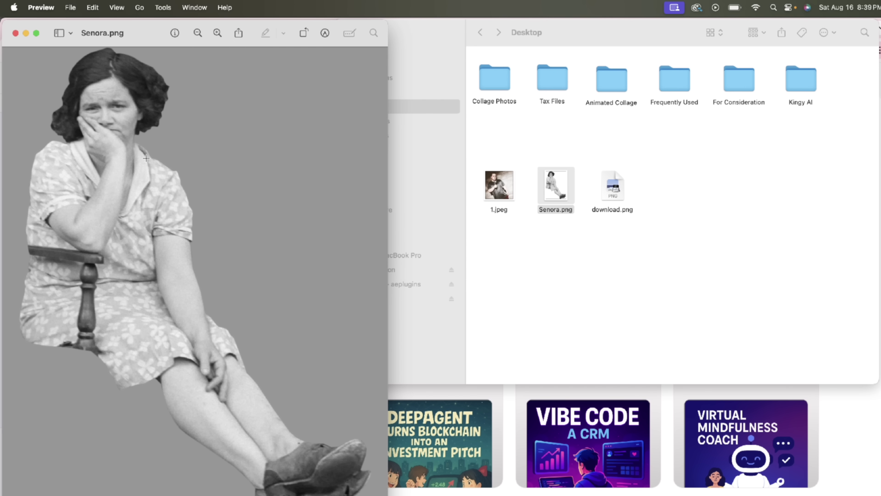
Close the preview and drag Senora.png into the DeepAgent prompt box
{"action": "left_click", "coordinate": [15, 33]}
{"action": "left_click", "coordinate": [408, 37]}
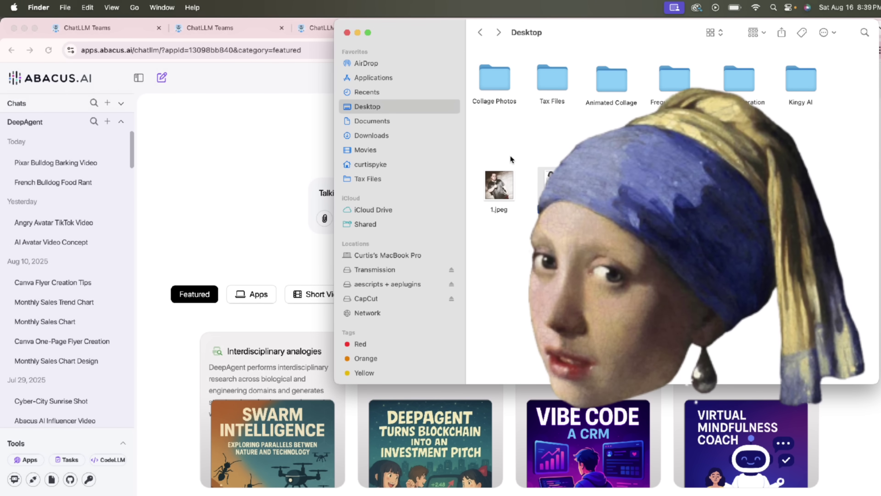
{"action": "left_click_drag", "start_coordinate": [555, 184], "coordinate": [510, 204]}
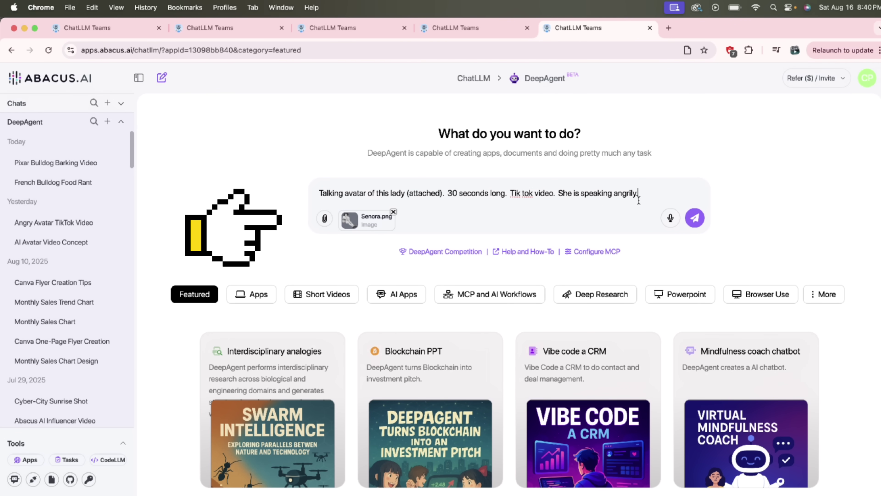
Send the talking-avatar request with the Senora.png photo attached
{"action": "left_click", "coordinate": [695, 218]}
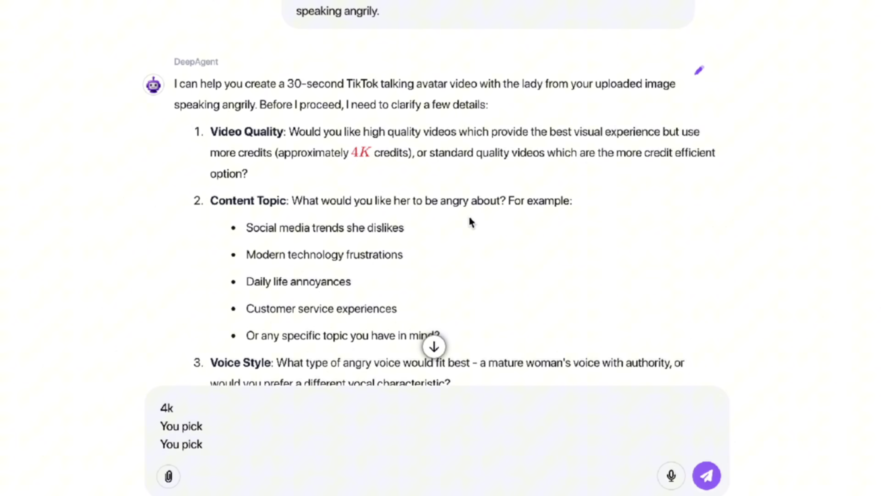
{"action": "scroll", "coordinate": [459, 203], "scroll_direction": "down", "scroll_amount": 2}
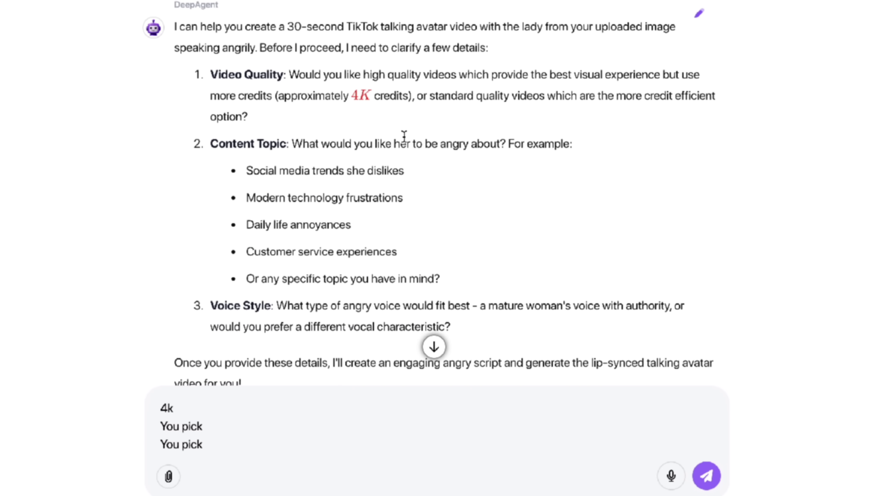
{"action": "scroll", "coordinate": [287, 160], "scroll_direction": "down", "scroll_amount": 1}
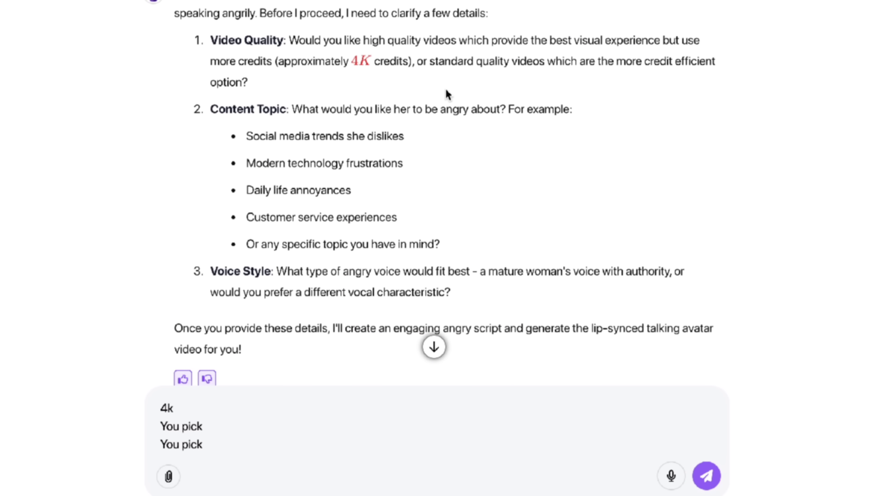
{"action": "scroll", "coordinate": [446, 153], "scroll_direction": "down", "scroll_amount": 1}
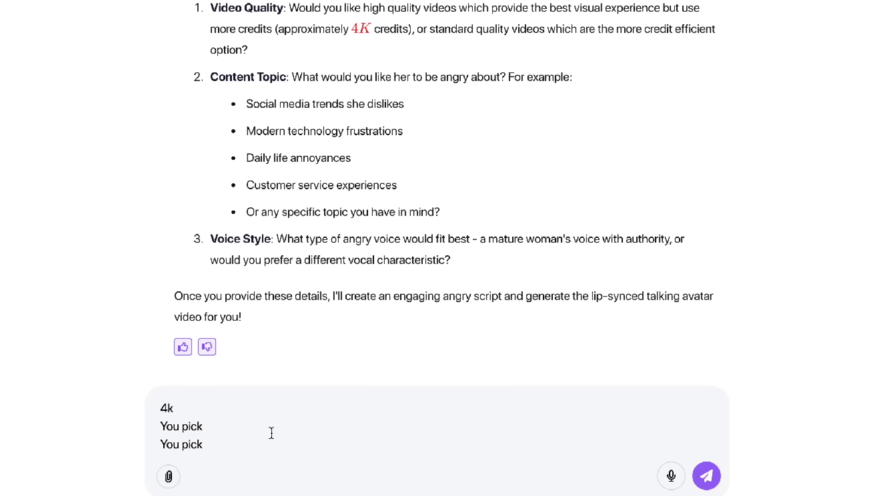
Send the answers '4k / You pick / You pick' to DeepAgent's questions
{"action": "left_click", "coordinate": [717, 473]}
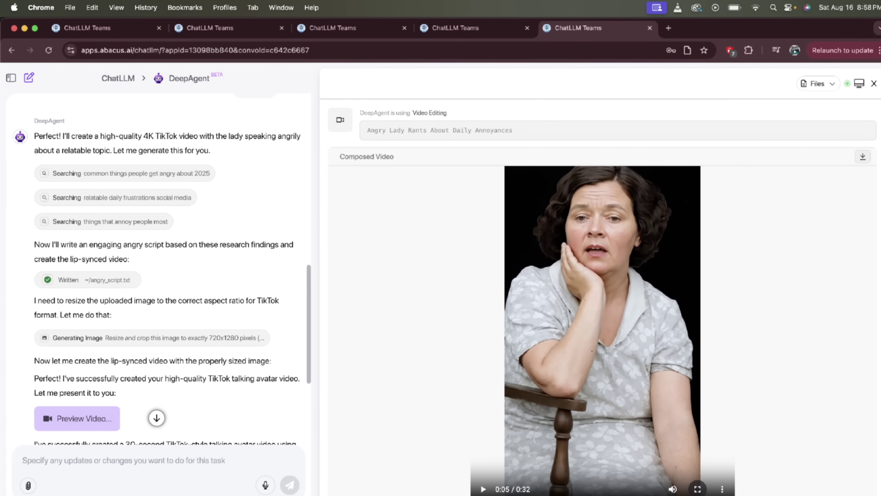
{"action": "key", "text": "super+Tab"}
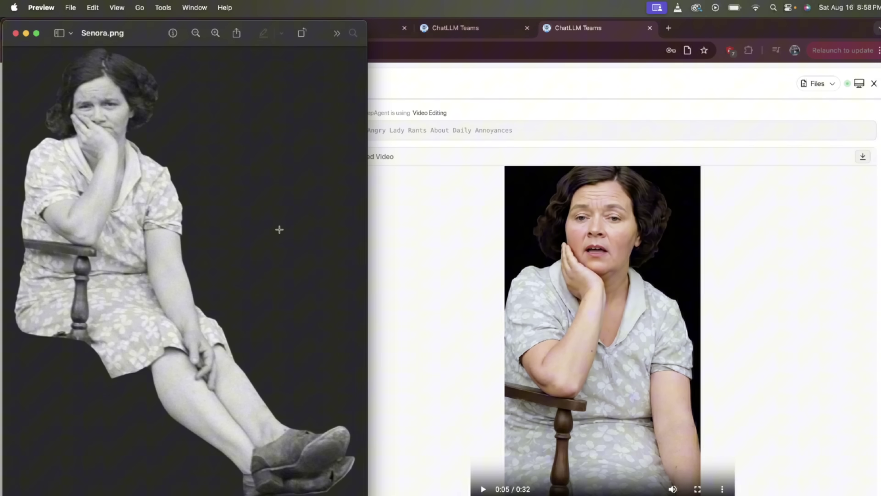
{"action": "key", "text": "super+Tab"}
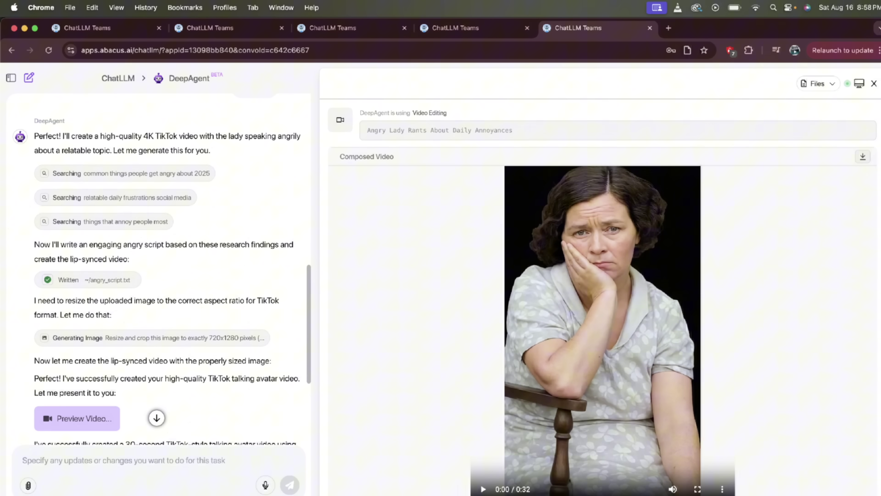
{"action": "key", "text": "super+Tab"}
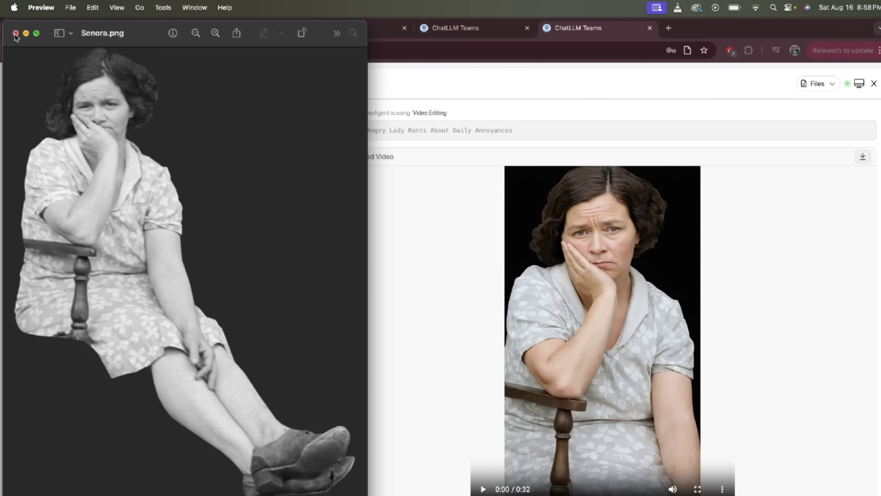
{"action": "left_click", "coordinate": [16, 34]}
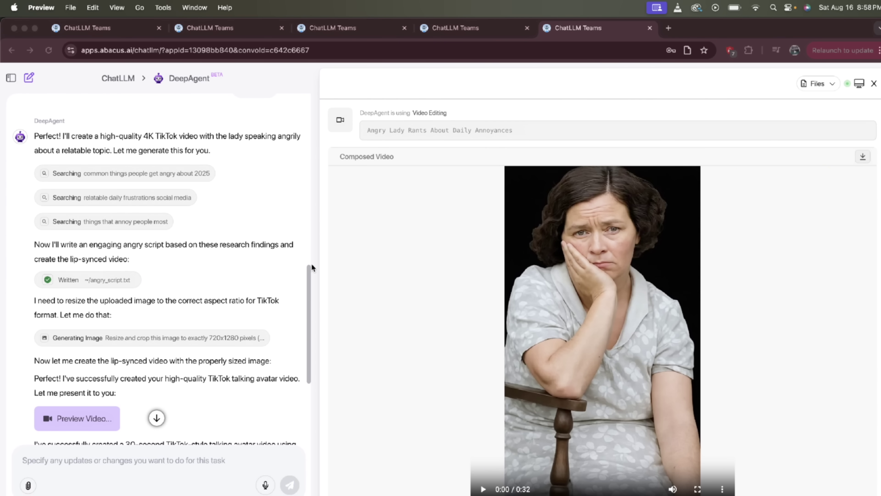
{"action": "scroll", "coordinate": [137, 150], "scroll_direction": "up", "scroll_amount": 1}
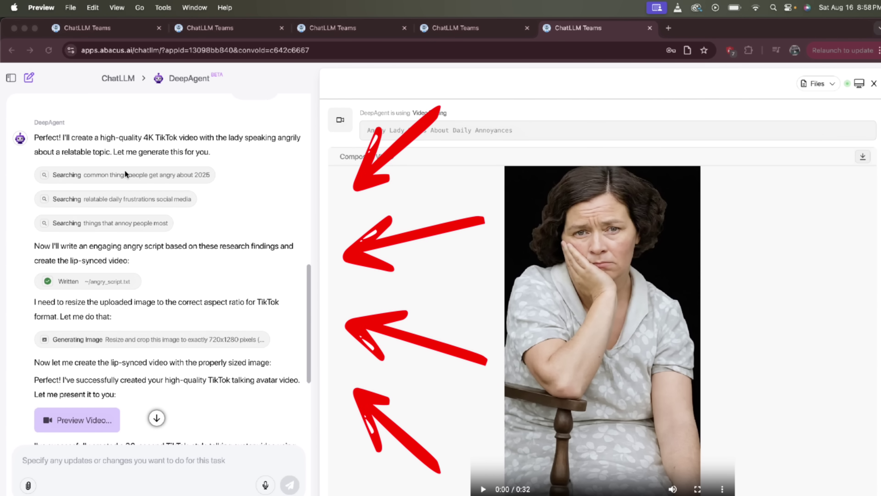
{"action": "scroll", "coordinate": [125, 170], "scroll_direction": "up", "scroll_amount": 1}
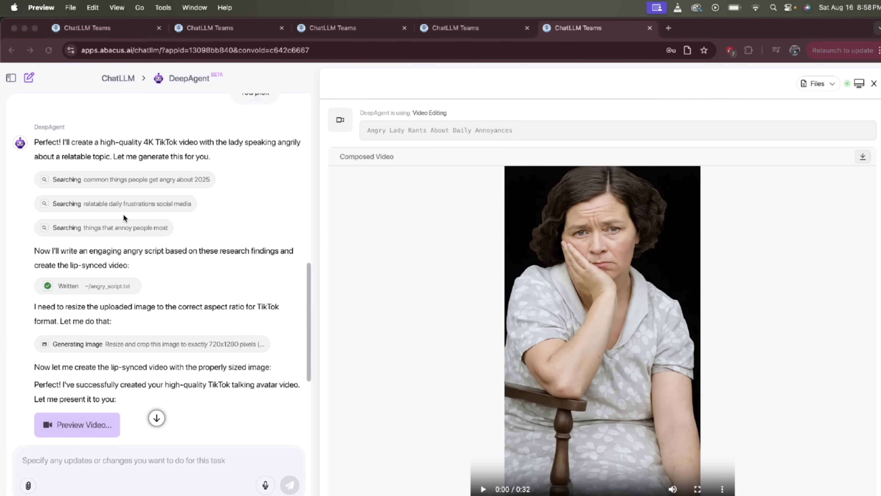
{"action": "scroll", "coordinate": [123, 214], "scroll_direction": "down", "scroll_amount": 5}
{"action": "left_click", "coordinate": [107, 206]}
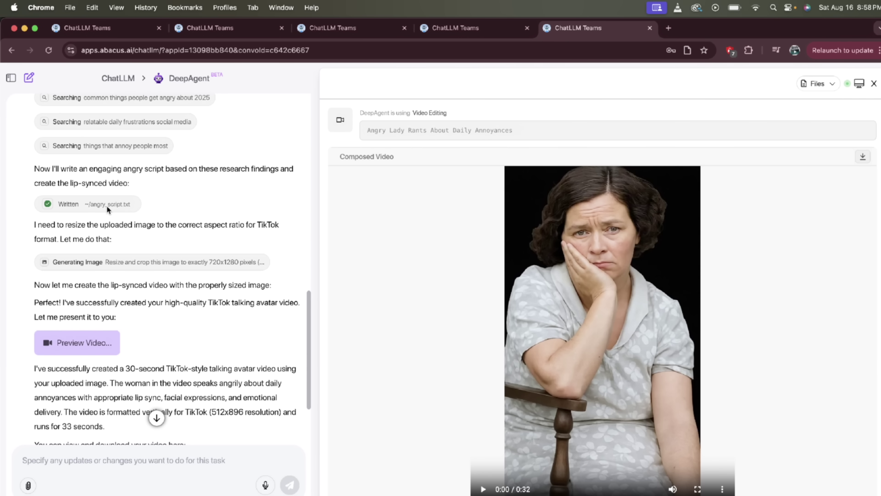
{"action": "left_click", "coordinate": [108, 205]}
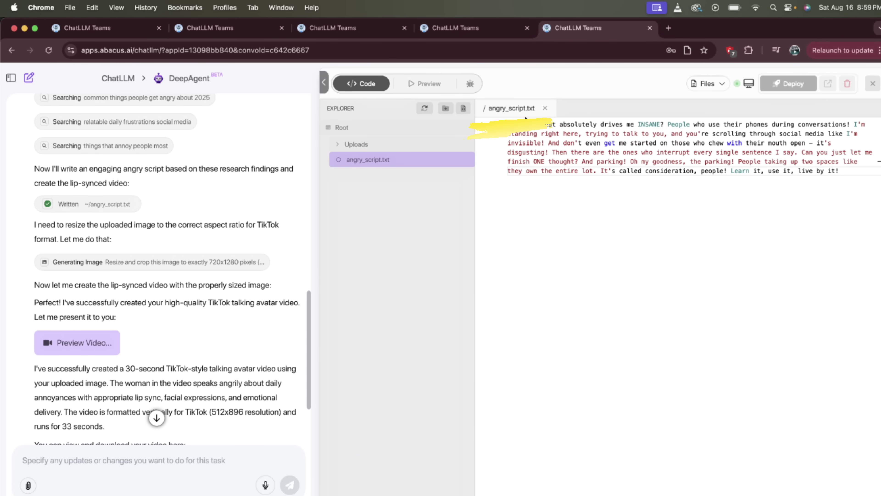
{"action": "scroll", "coordinate": [52, 295], "scroll_direction": "down", "scroll_amount": 2}
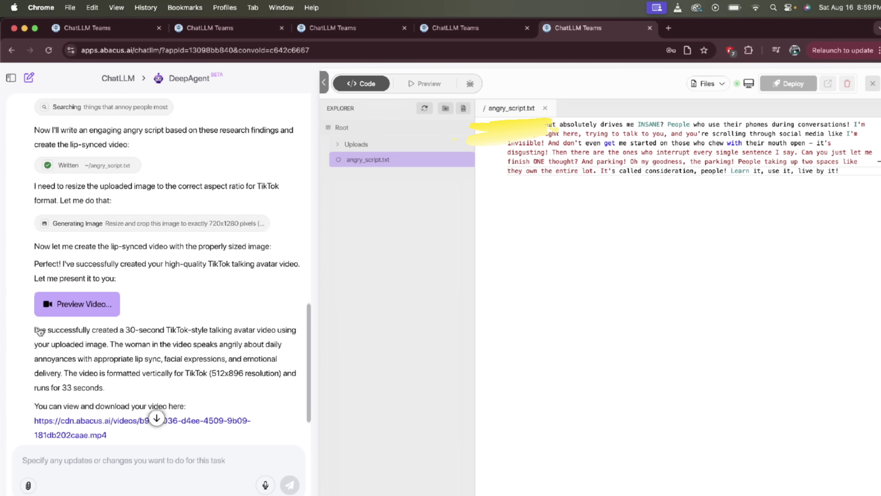
{"action": "left_click", "coordinate": [87, 309]}
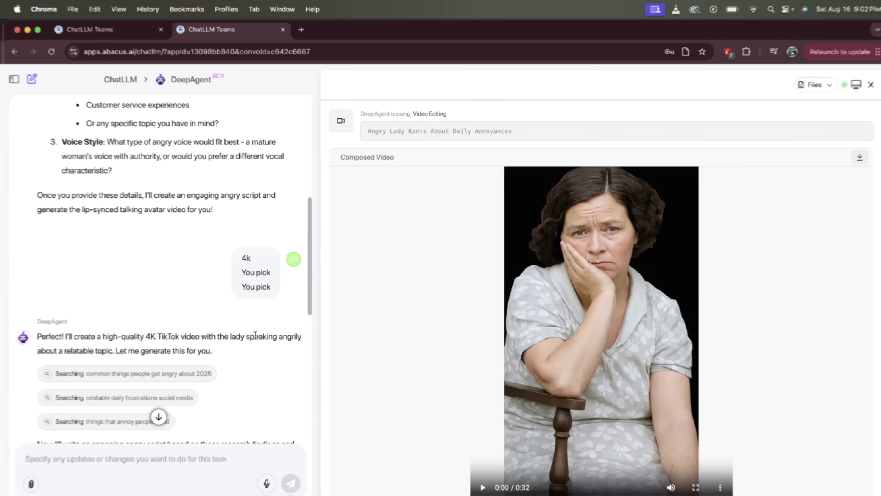
Scroll to DeepAgent's final reply, then return to the ChatLLM new-chat page
{"action": "scroll", "coordinate": [254, 335], "scroll_direction": "down", "scroll_amount": 15}
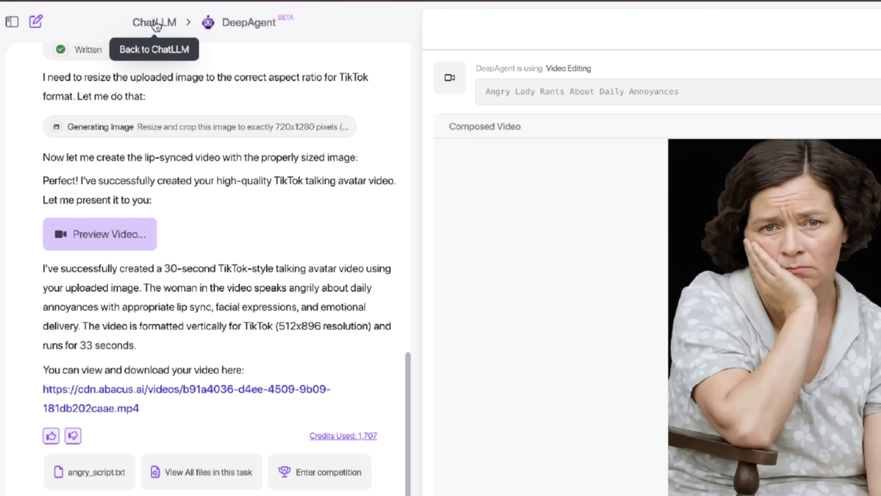
{"action": "left_click", "coordinate": [155, 22]}
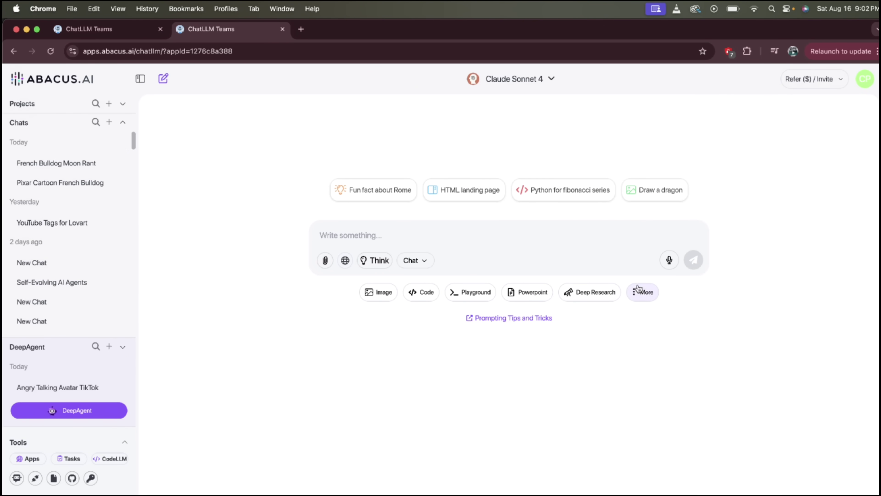
Open the More tools menu below the ChatLLM chat box
{"action": "left_click", "coordinate": [645, 294]}
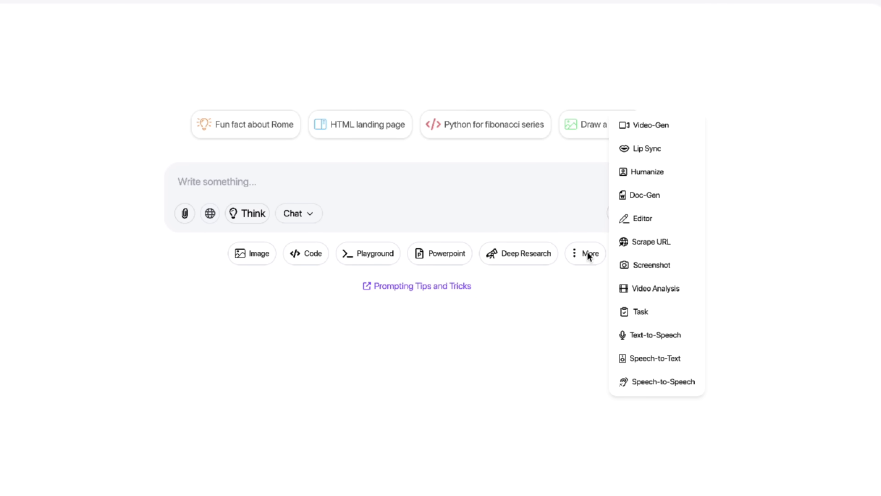
Start a Text to Speech job, keeping ElevenLabs as the model
{"action": "left_click", "coordinate": [653, 336]}
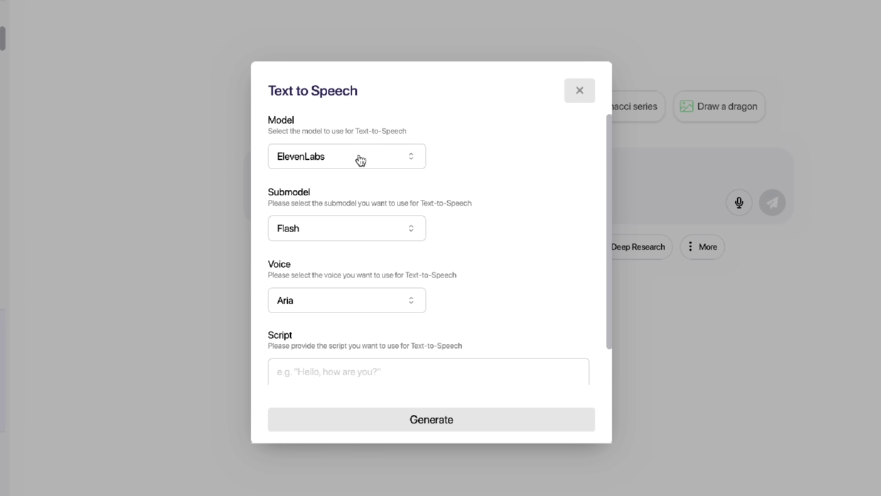
{"action": "left_click", "coordinate": [350, 160]}
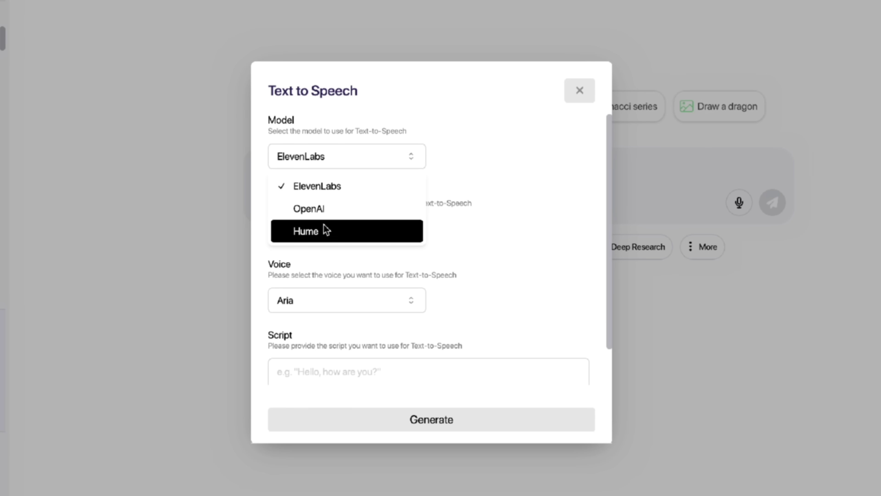
{"action": "left_click", "coordinate": [544, 275]}
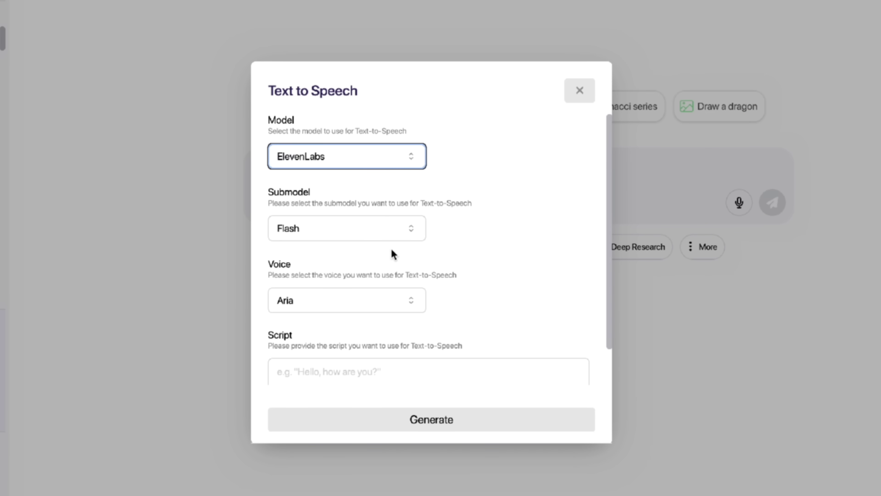
Change the voice from Aria to Jessica
{"action": "left_click", "coordinate": [349, 303]}
{"action": "scroll", "coordinate": [345, 417], "scroll_direction": "down", "scroll_amount": 15}
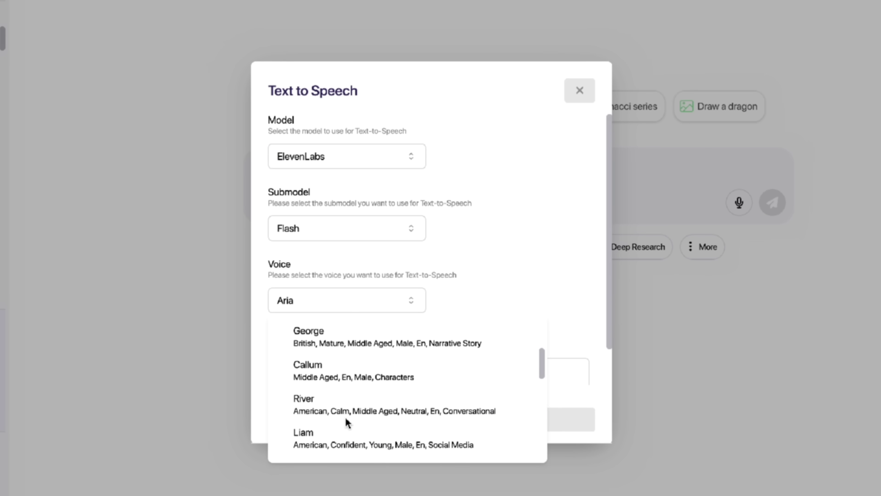
{"action": "scroll", "coordinate": [329, 444], "scroll_direction": "up", "scroll_amount": 2}
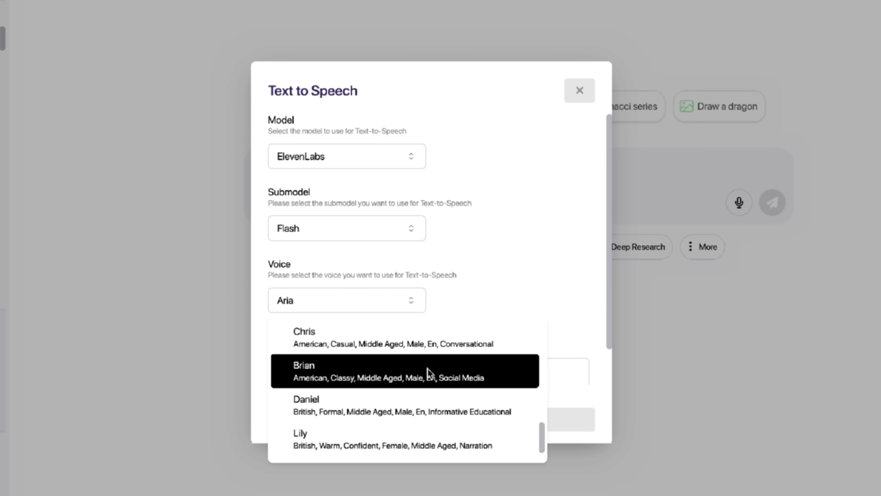
{"action": "scroll", "coordinate": [460, 370], "scroll_direction": "up", "scroll_amount": 5}
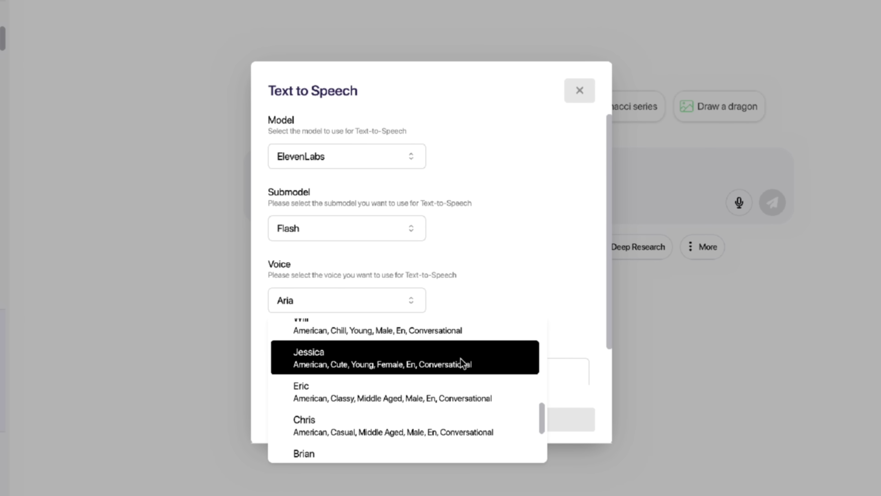
{"action": "left_click", "coordinate": [474, 363]}
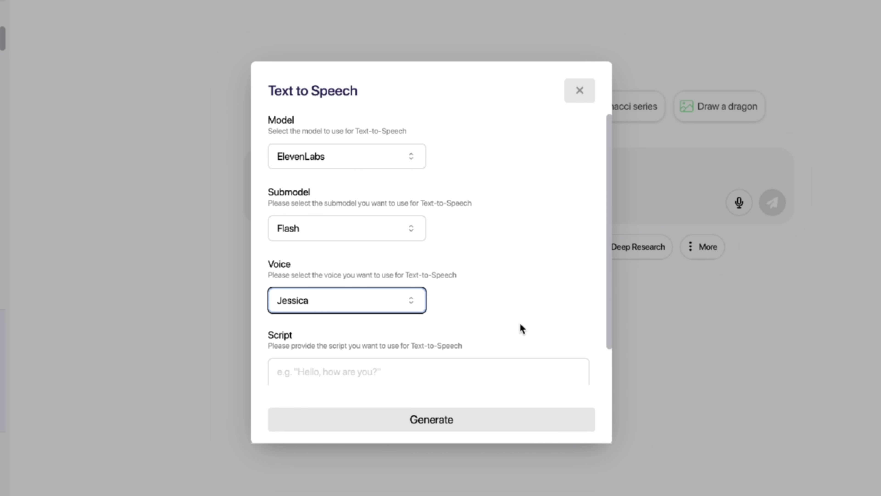
{"action": "scroll", "coordinate": [520, 326], "scroll_direction": "down", "scroll_amount": 1}
{"action": "left_click", "coordinate": [377, 333]}
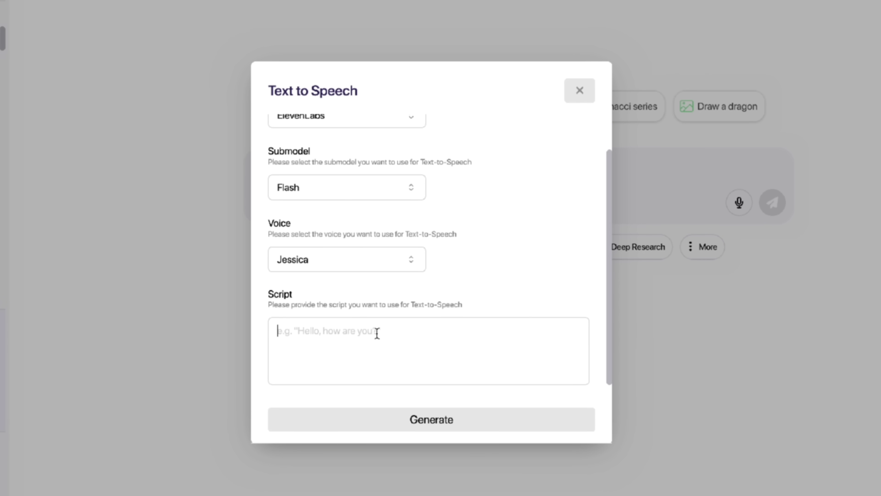
Paste the angry rant script and generate the ElevenLabs audio clip
{"action": "type", "text": "Did you call me a Karen?  My name is not FRICKING KAREN!  MY NAME IS Pam.  So call me Pam from now on!"}
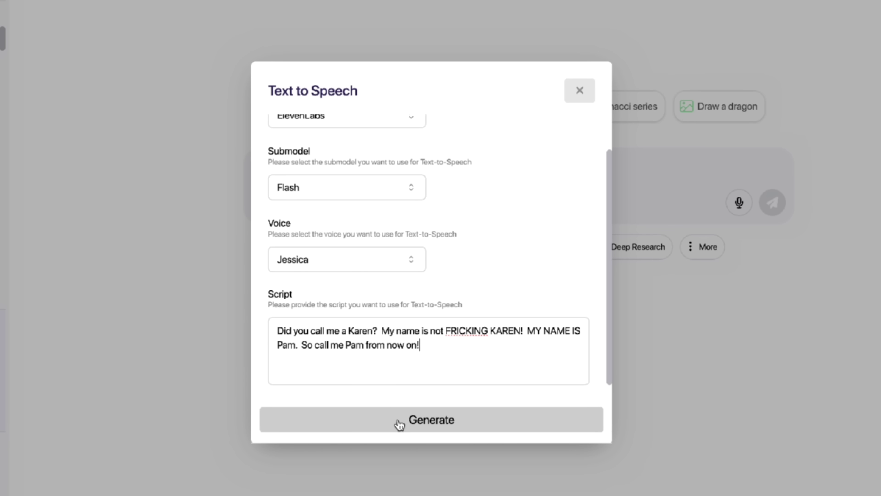
{"action": "left_click", "coordinate": [400, 422]}
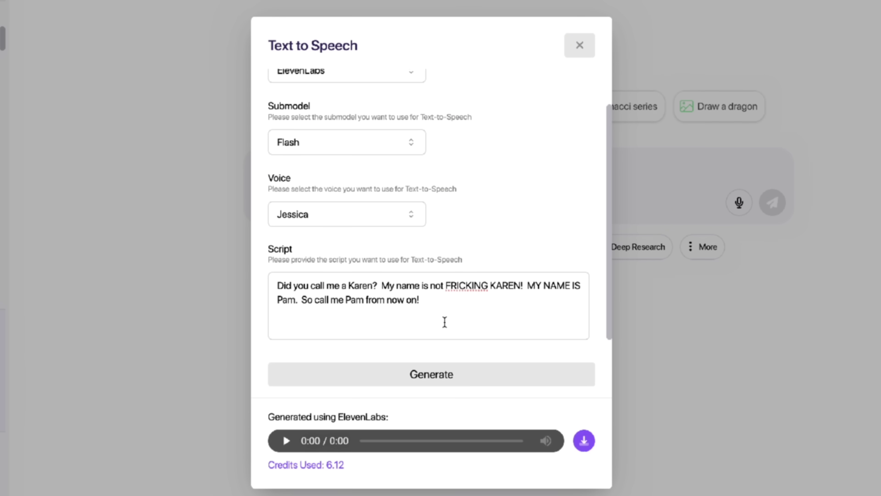